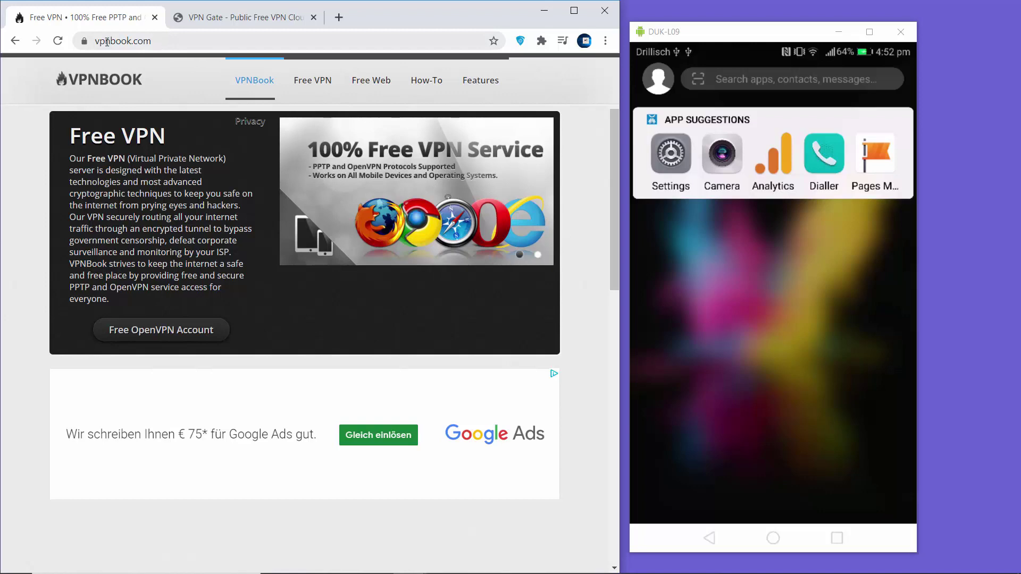
Step: Compare the VPN Gate server list, then open VPNBook's Free VPN accounts page
{"action": "left_click", "coordinate": [222, 25]}
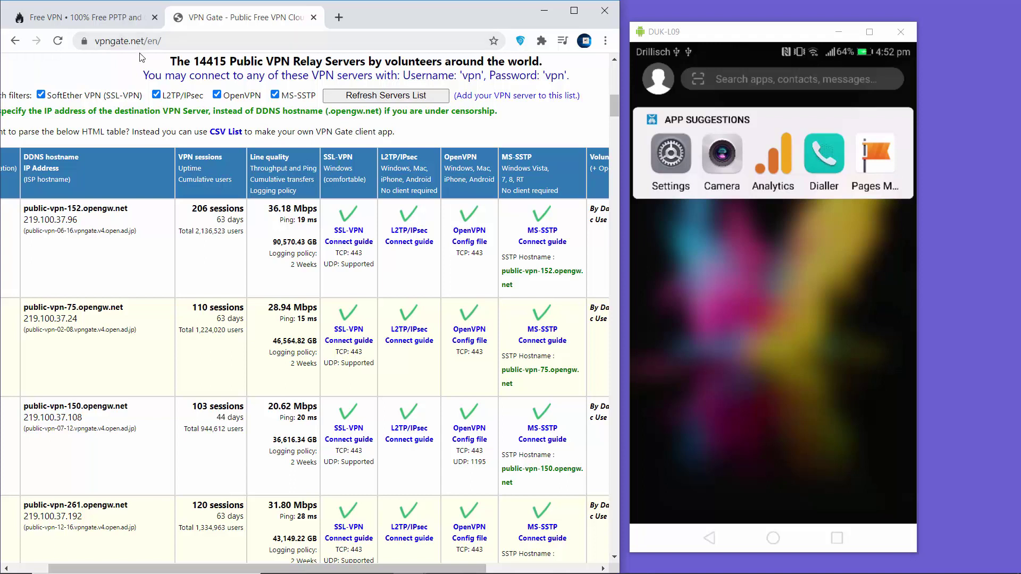
{"action": "left_click", "coordinate": [121, 24]}
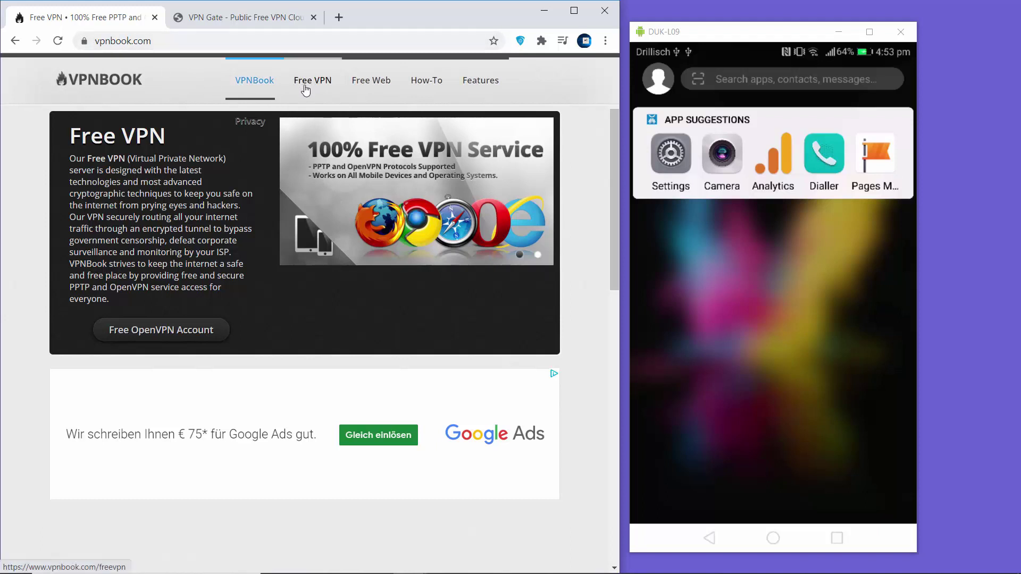
{"action": "left_click", "coordinate": [309, 85]}
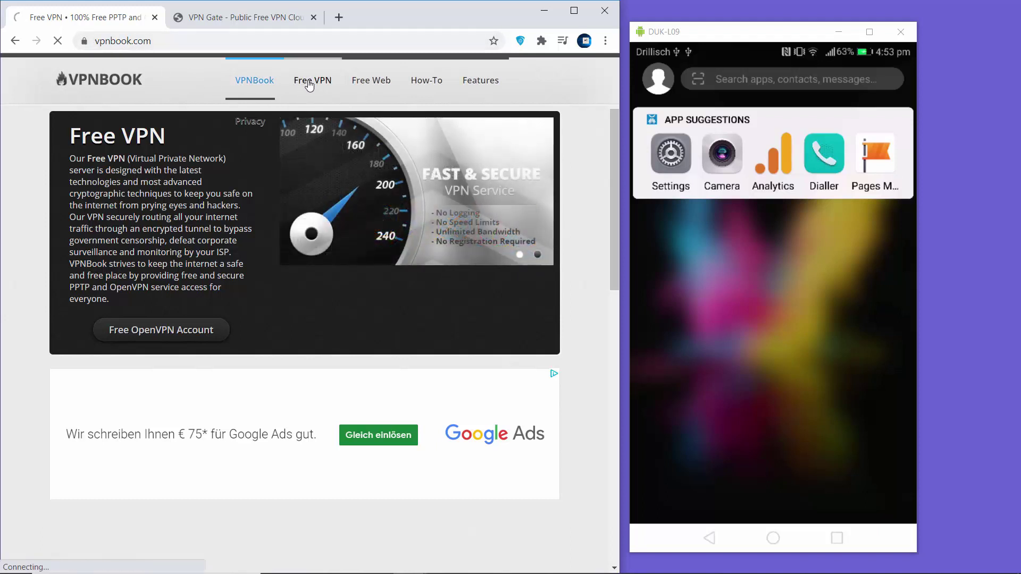
{"action": "left_click", "coordinate": [255, 19]}
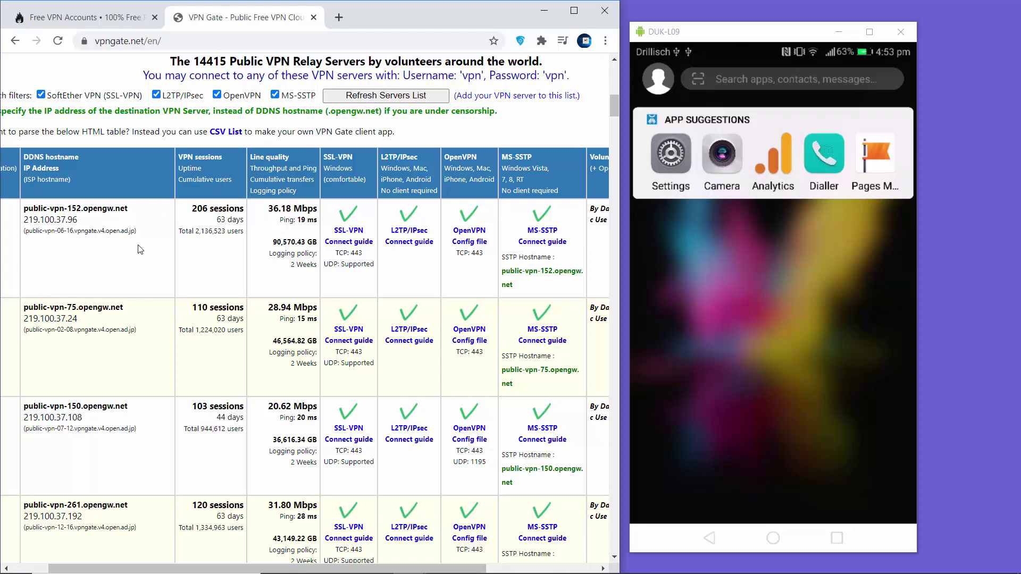
{"action": "left_click", "coordinate": [107, 22]}
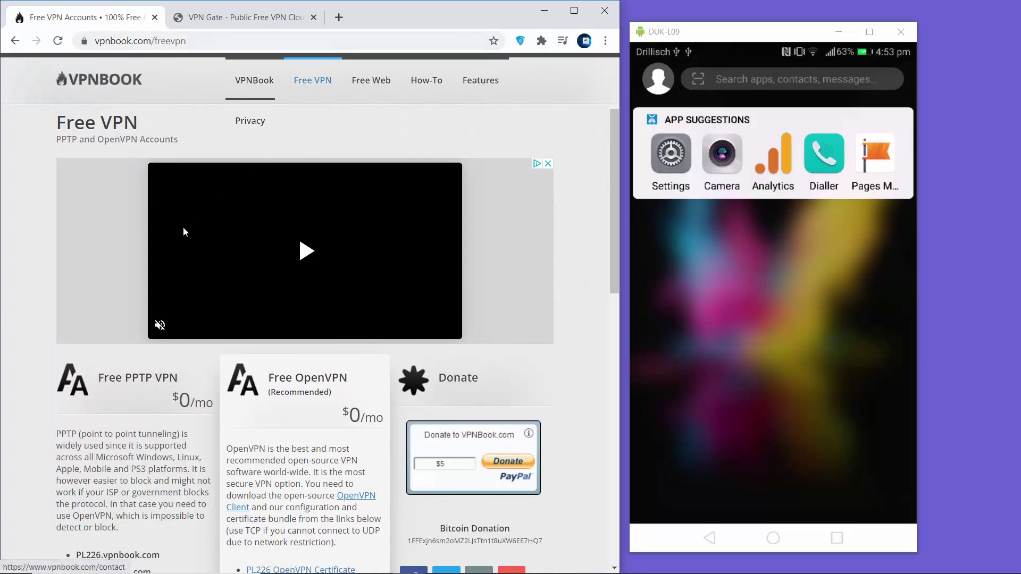
Step: Scroll to the PPTP server list and select the us1.vpnbook.com address
{"action": "scroll", "coordinate": [183, 231], "scroll_direction": "down", "scroll_amount": 4}
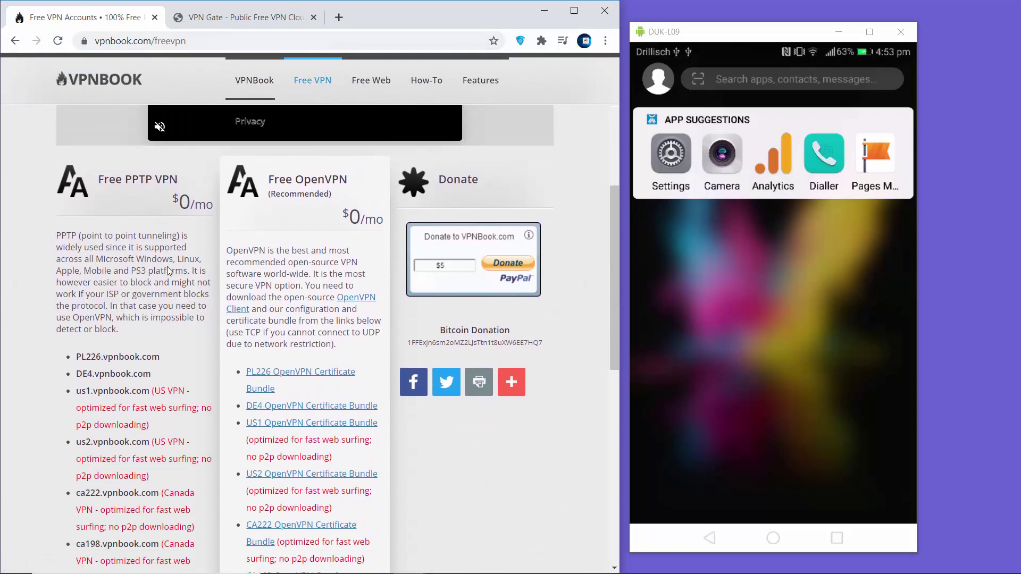
{"action": "scroll", "coordinate": [146, 213], "scroll_direction": "down", "scroll_amount": 1}
{"action": "scroll", "coordinate": [154, 185], "scroll_direction": "up", "scroll_amount": 1}
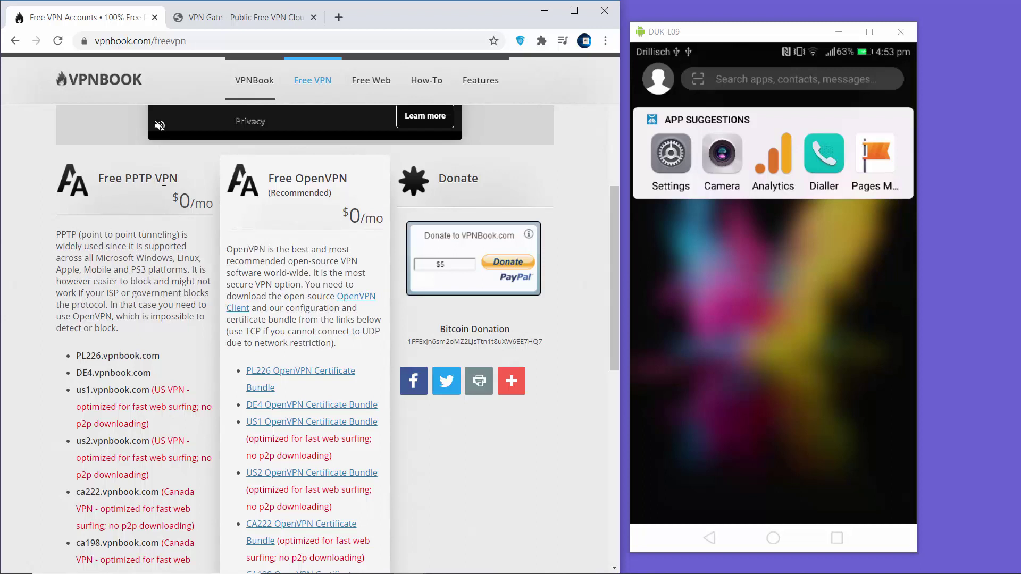
{"action": "scroll", "coordinate": [149, 205], "scroll_direction": "down", "scroll_amount": 1}
{"action": "scroll", "coordinate": [148, 208], "scroll_direction": "down", "scroll_amount": 2}
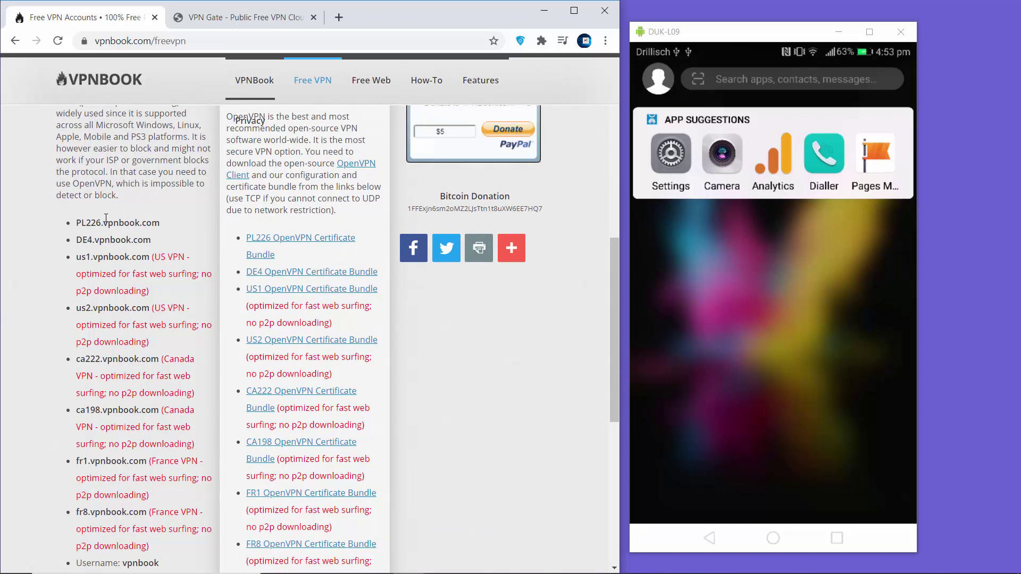
{"action": "scroll", "coordinate": [106, 220], "scroll_direction": "down", "scroll_amount": 1}
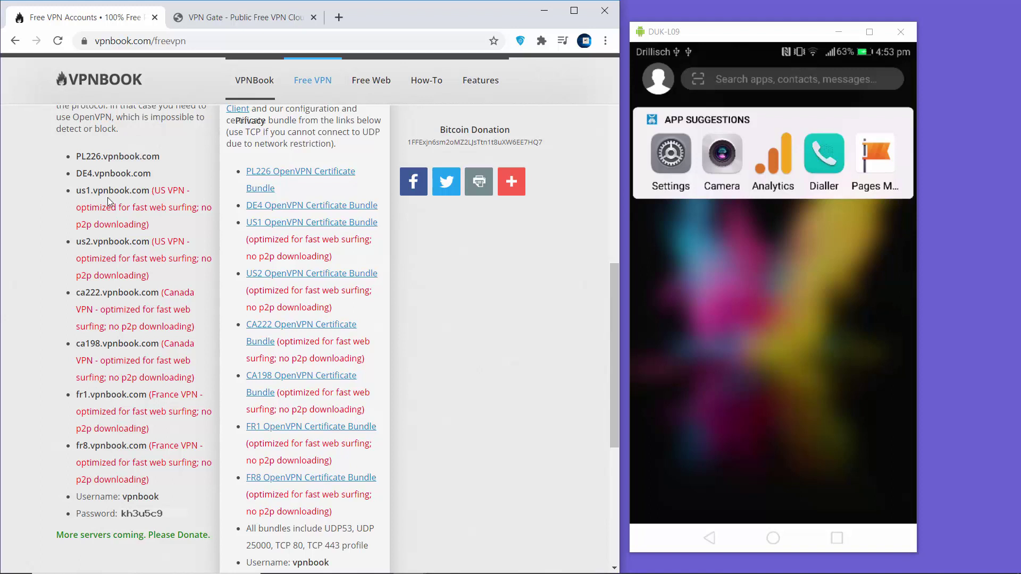
{"action": "left_click_drag", "start_coordinate": [77, 193], "coordinate": [150, 193]}
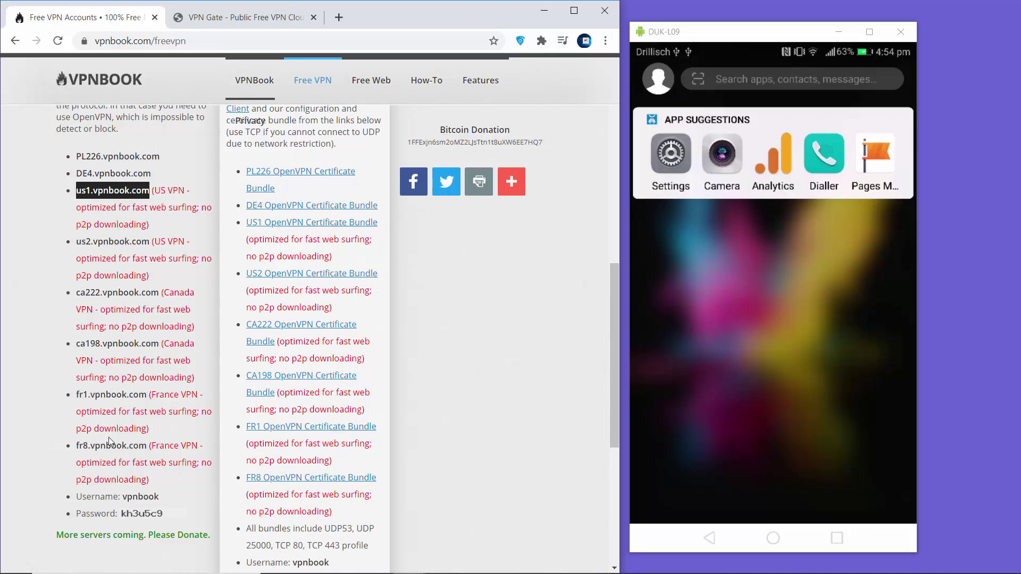
{"action": "scroll", "coordinate": [101, 420], "scroll_direction": "down", "scroll_amount": 1}
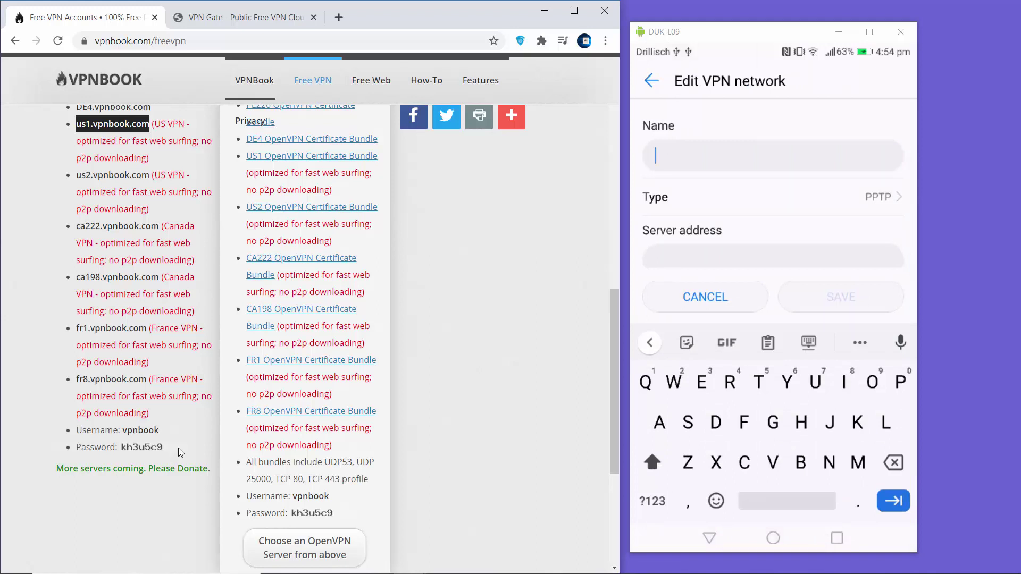
Step: Name the new PPTP VPN profile 'Vpnbook'
{"action": "type", "text": "Vpnbook"}
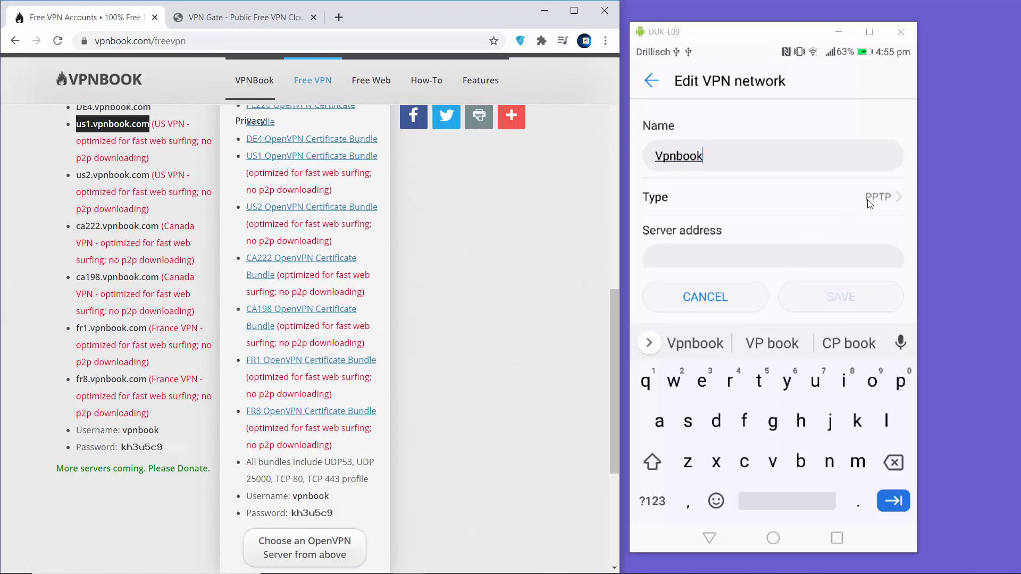
{"action": "scroll", "coordinate": [48, 234], "scroll_direction": "up", "scroll_amount": 6}
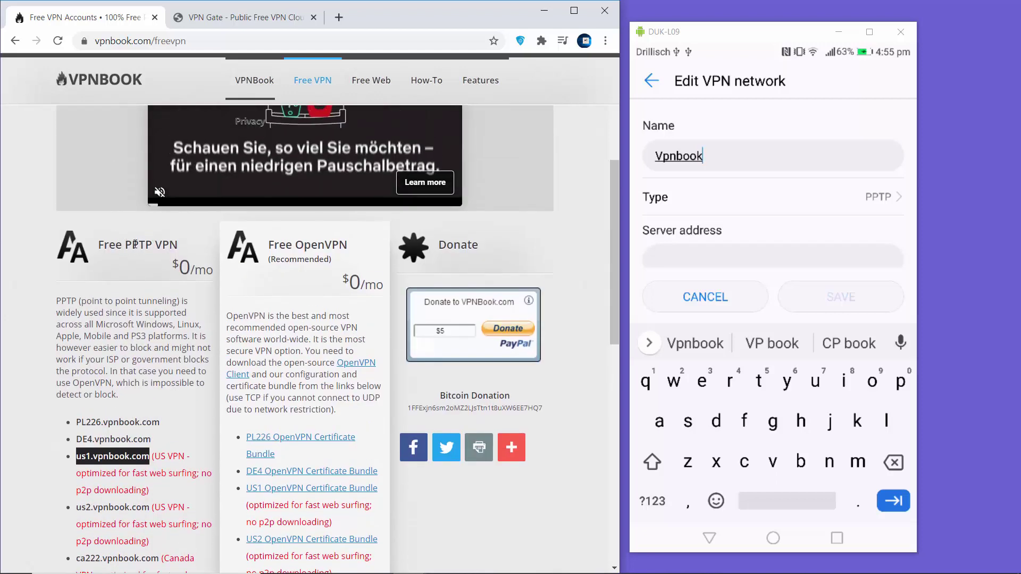
{"action": "scroll", "coordinate": [147, 270], "scroll_direction": "down", "scroll_amount": 3}
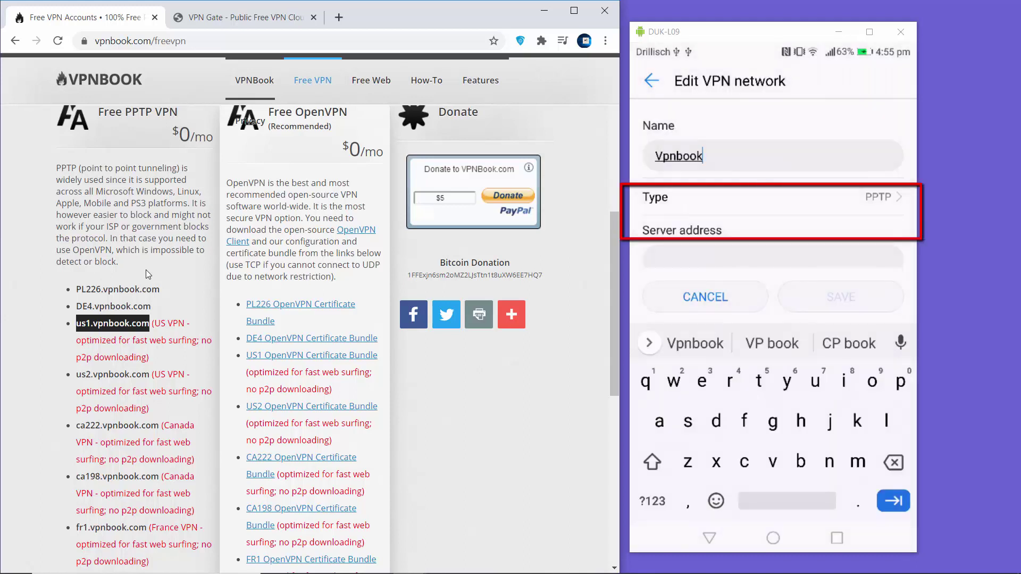
{"action": "scroll", "coordinate": [145, 273], "scroll_direction": "down", "scroll_amount": 1}
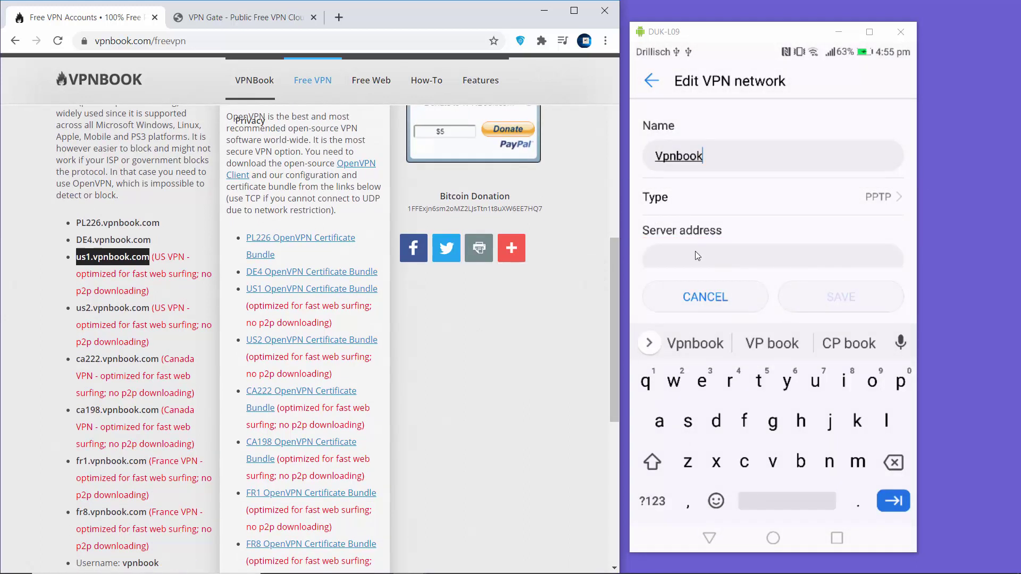
{"action": "scroll", "coordinate": [707, 266], "scroll_direction": "down", "scroll_amount": 1}
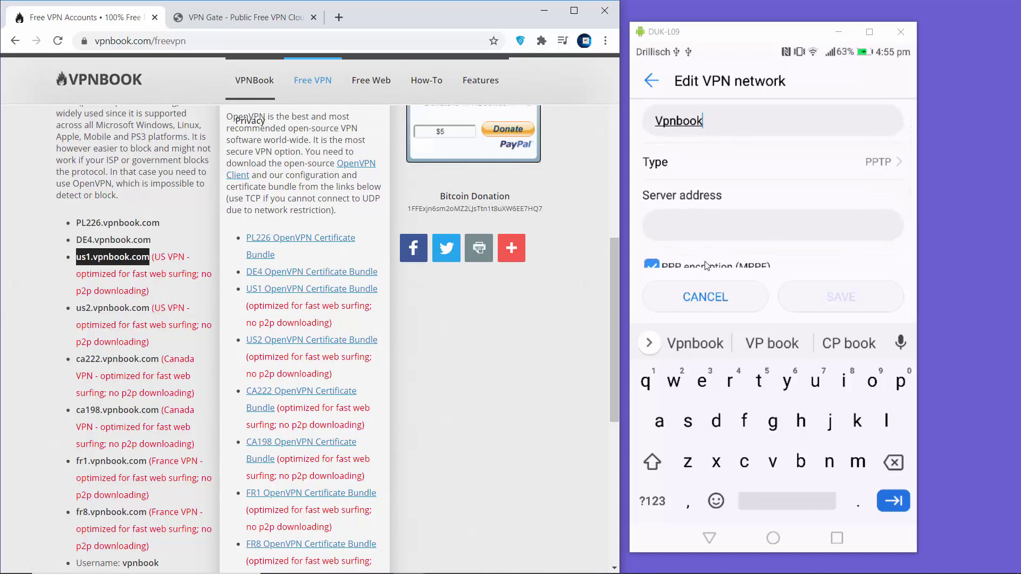
Step: Copy the us1.vpnbook.com server address from the VPNBook page
{"action": "left_click", "coordinate": [149, 256]}
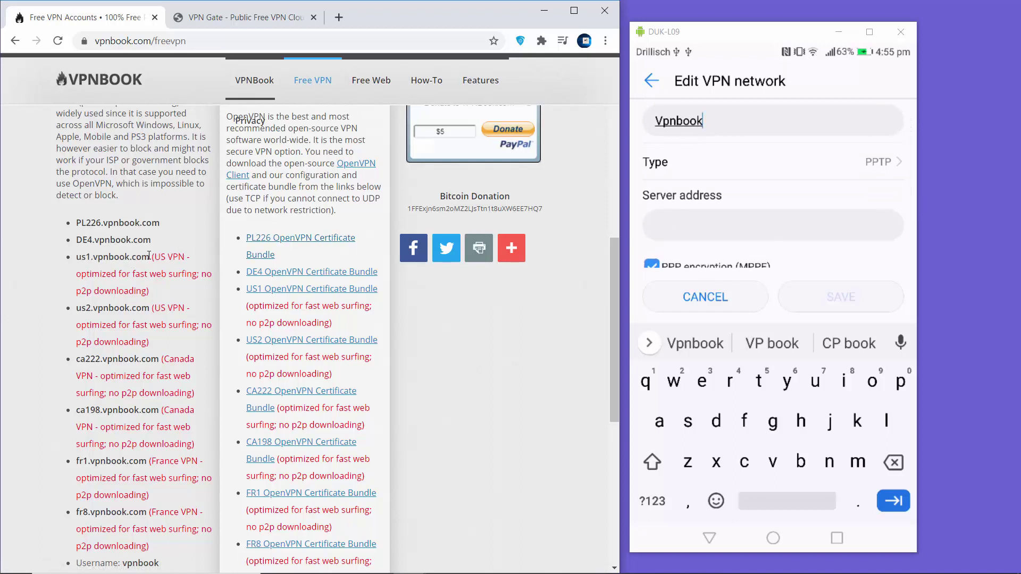
{"action": "left_click_drag", "start_coordinate": [149, 256], "coordinate": [77, 257]}
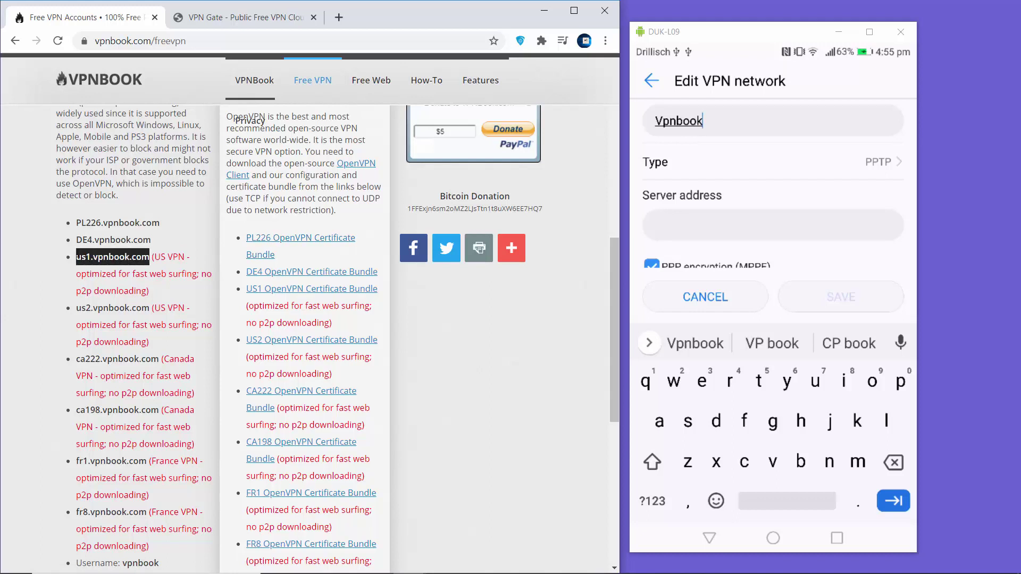
{"action": "right_click", "coordinate": [101, 257]}
{"action": "left_click", "coordinate": [115, 267]}
{"action": "scroll", "coordinate": [147, 328], "scroll_direction": "down", "scroll_amount": 1}
{"action": "scroll", "coordinate": [87, 343], "scroll_direction": "down", "scroll_amount": 1}
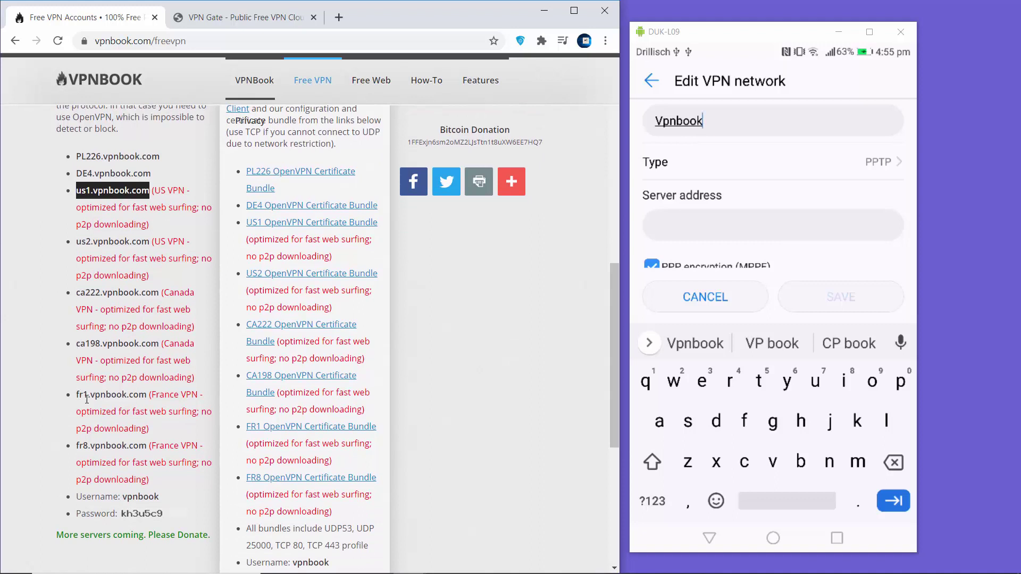
Step: Paste us1.vpnbook.com as the server address and save the Vpnbook profile
{"action": "left_click", "coordinate": [794, 231]}
{"action": "key", "text": "ctrl+v"}
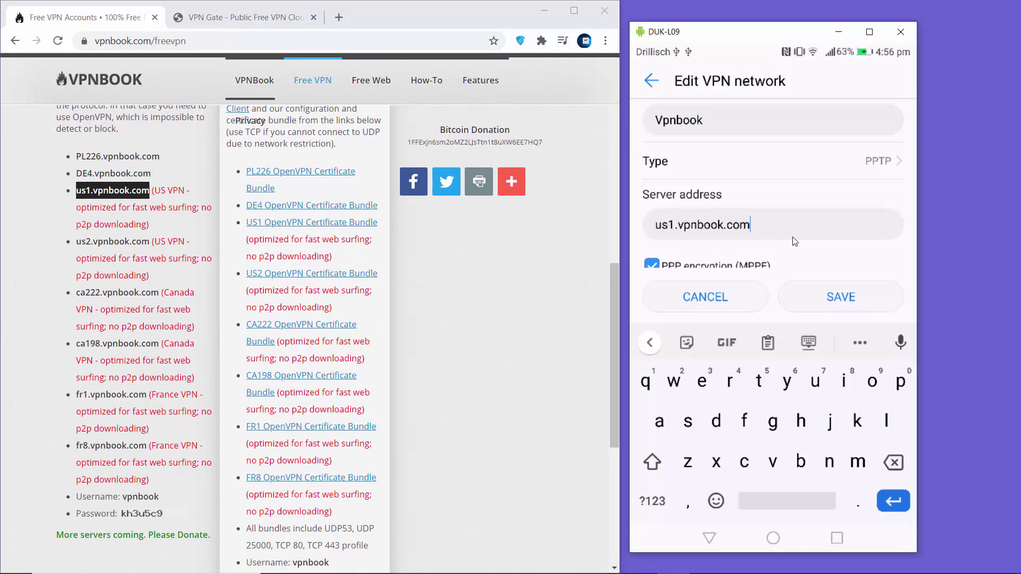
{"action": "scroll", "coordinate": [794, 242], "scroll_direction": "down", "scroll_amount": 1}
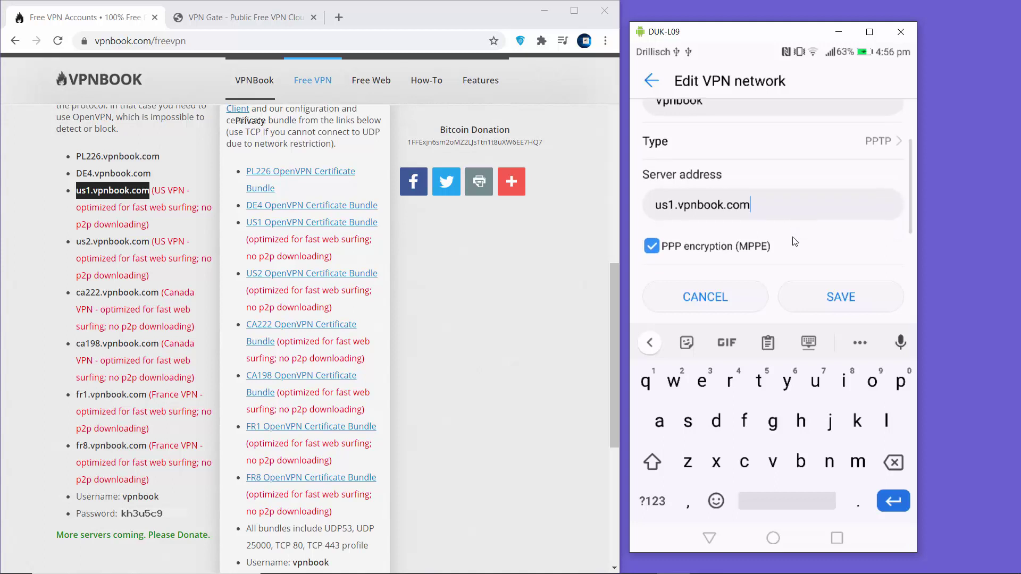
{"action": "key", "text": "Return"}
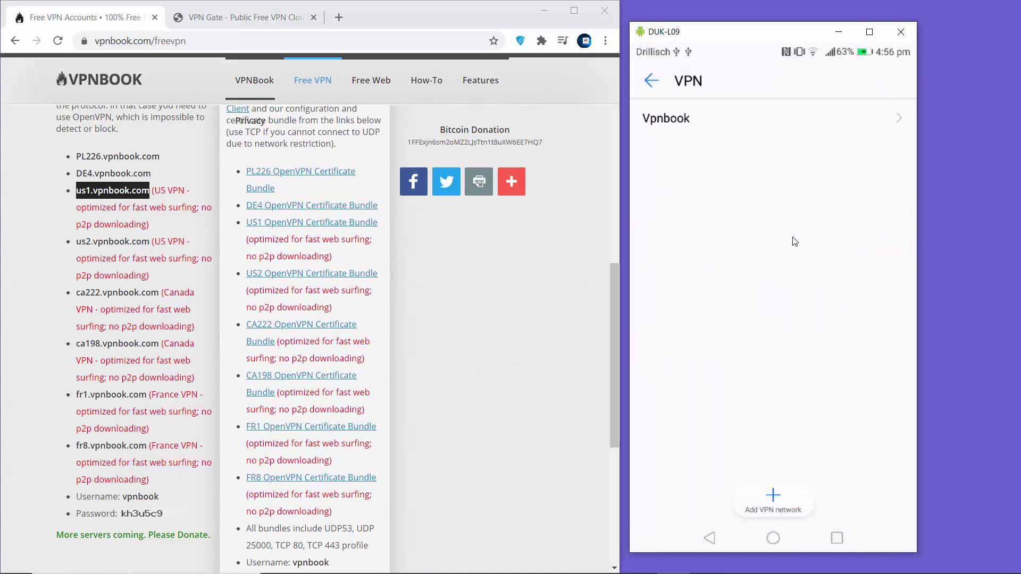
Step: Open the Vpnbook connect prompt and enter the VPNBook account username and password
{"action": "key", "text": "Return"}
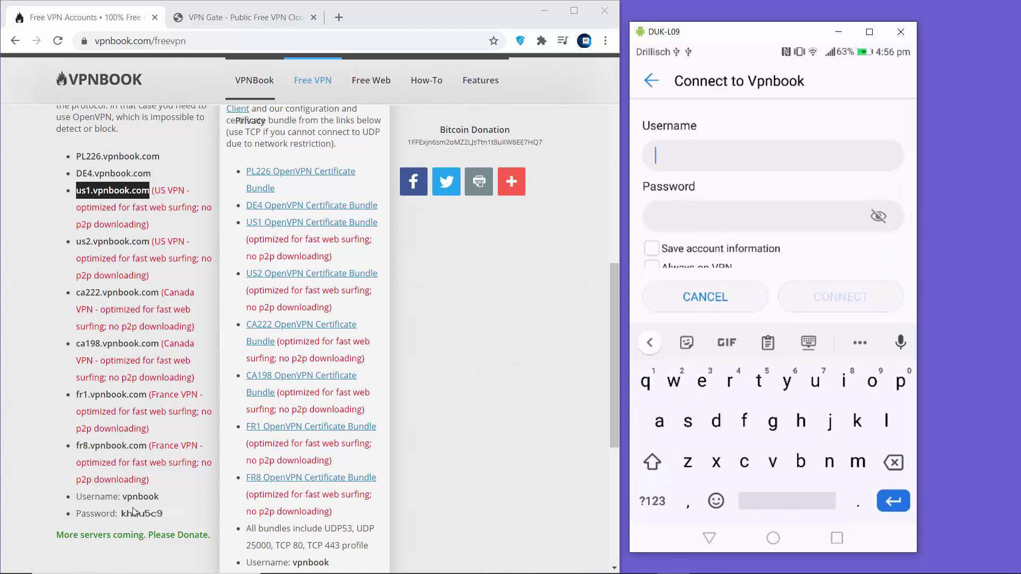
{"action": "left_click_drag", "start_coordinate": [77, 497], "coordinate": [172, 502]}
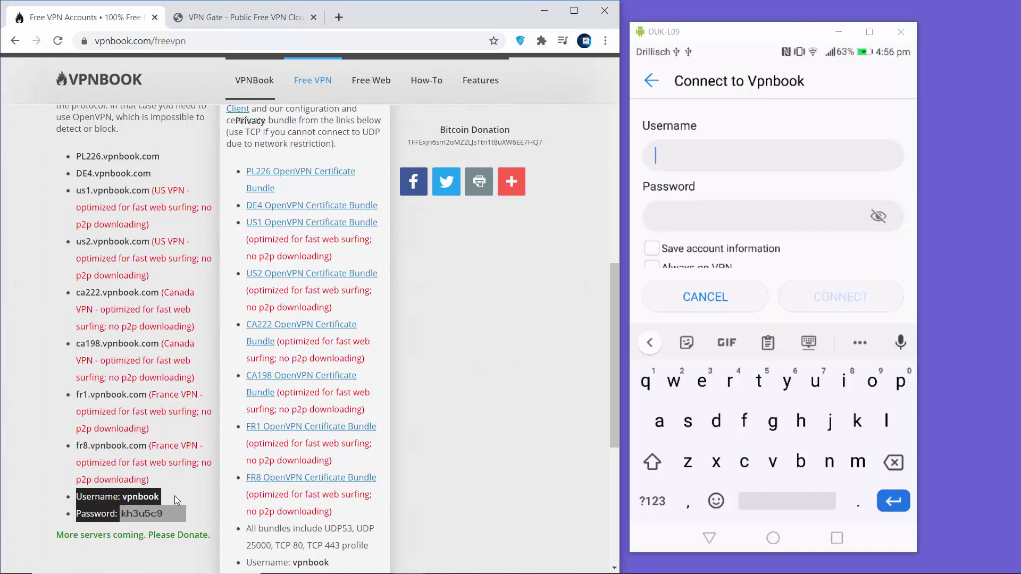
{"action": "left_click", "coordinate": [176, 496]}
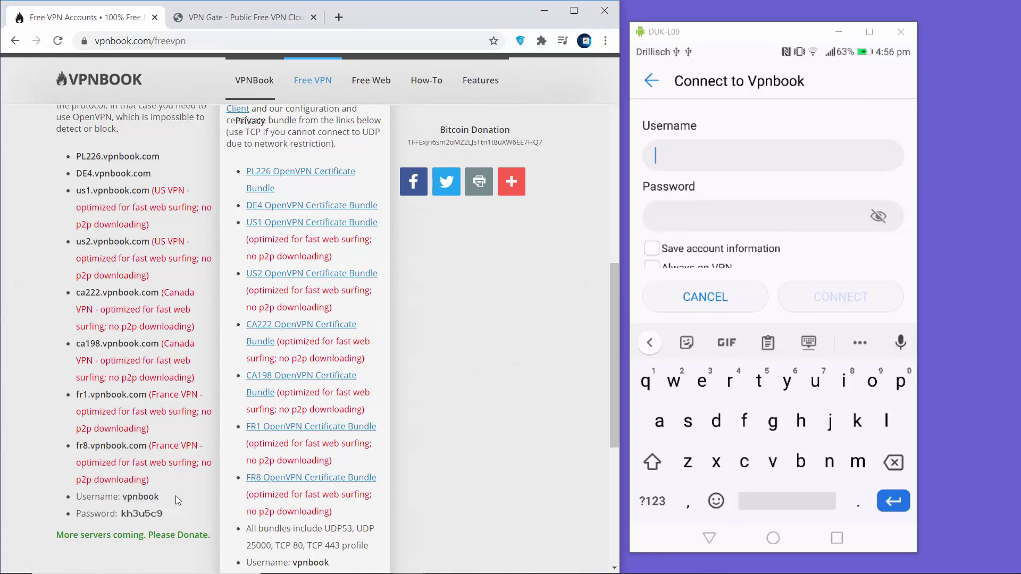
{"action": "type", "text": "vpn"}
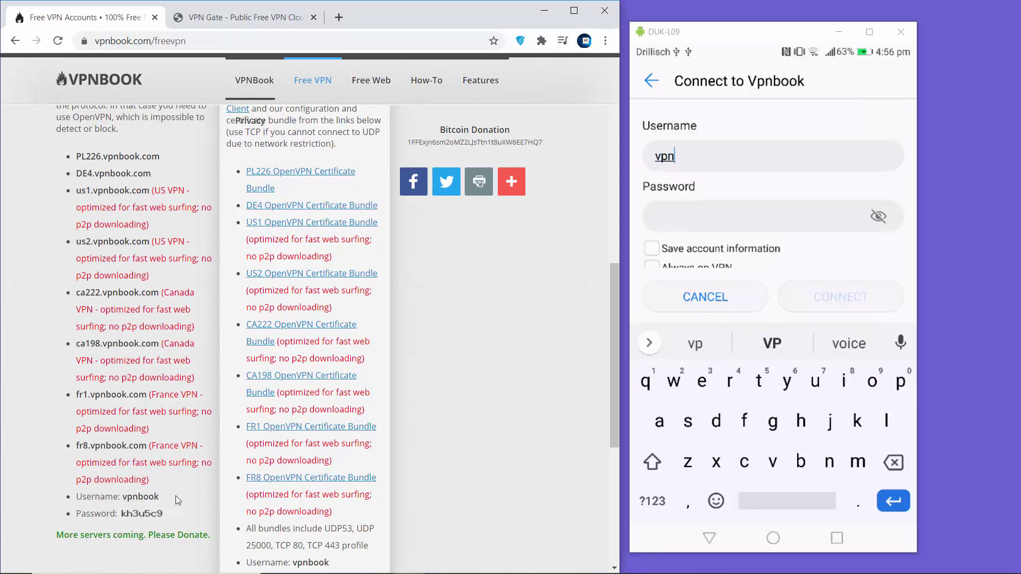
{"action": "type", "text": "book"}
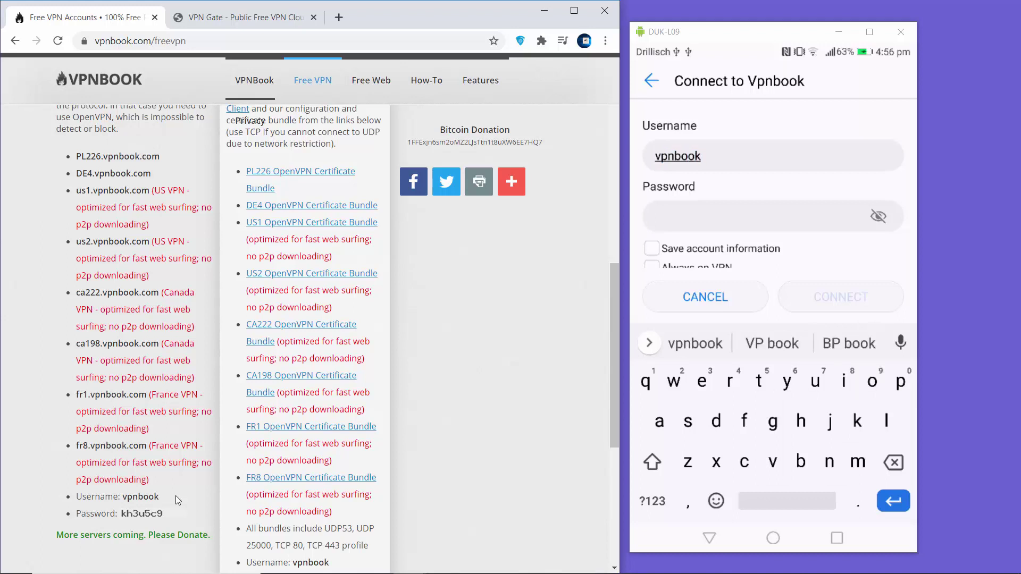
{"action": "key", "text": "Return"}
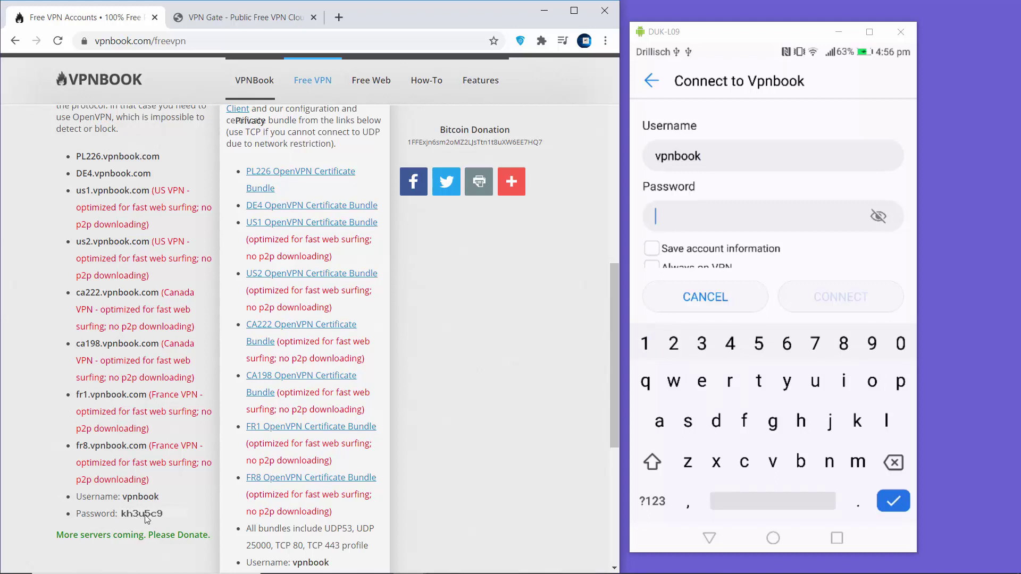
{"action": "type", "text": "kh3u5c9"}
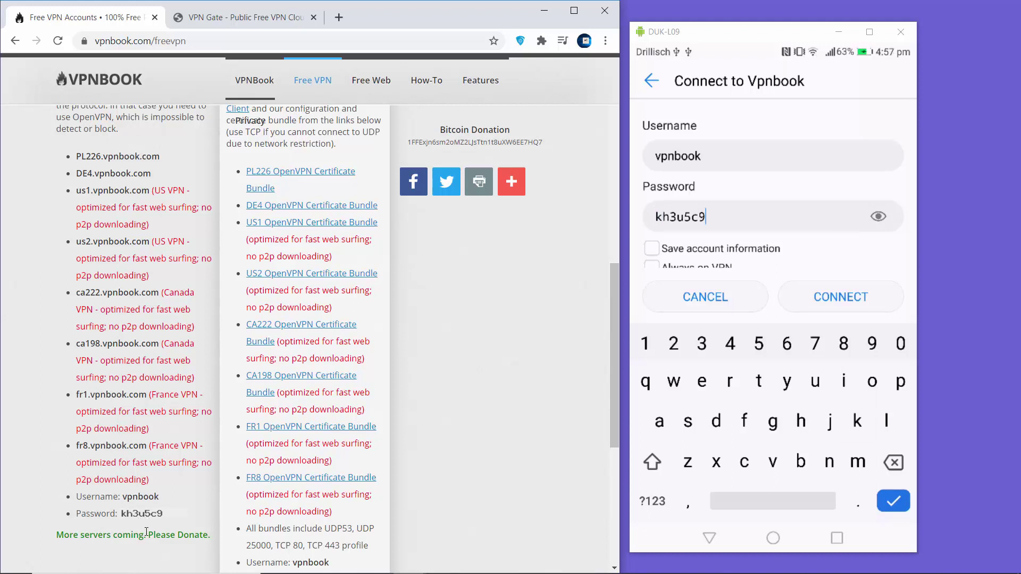
{"action": "scroll", "coordinate": [771, 186], "scroll_direction": "down", "scroll_amount": 1}
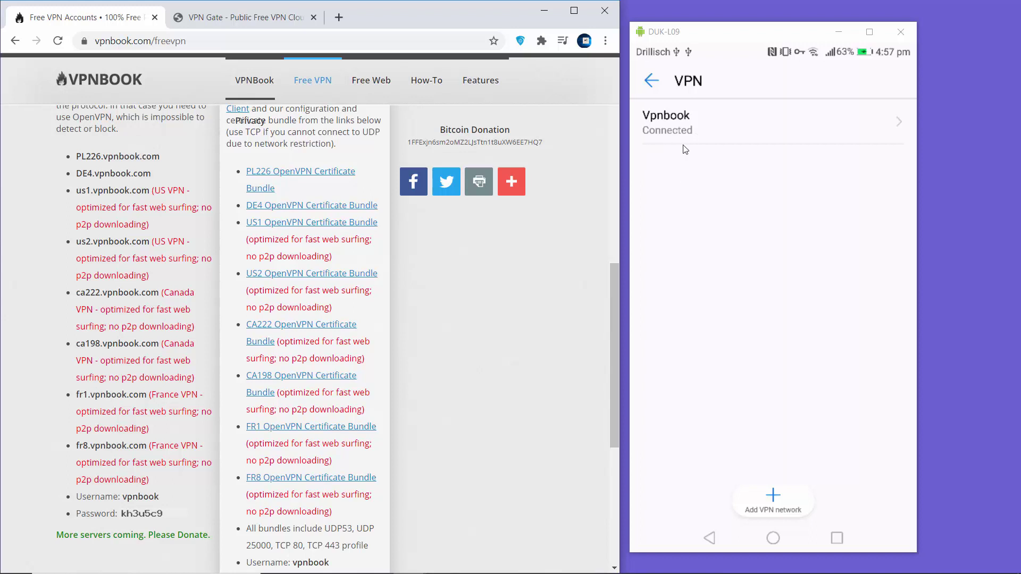
Step: Return to the phone's home screen with the Vpnbook VPN connected
{"action": "key", "text": "ctrl+h"}
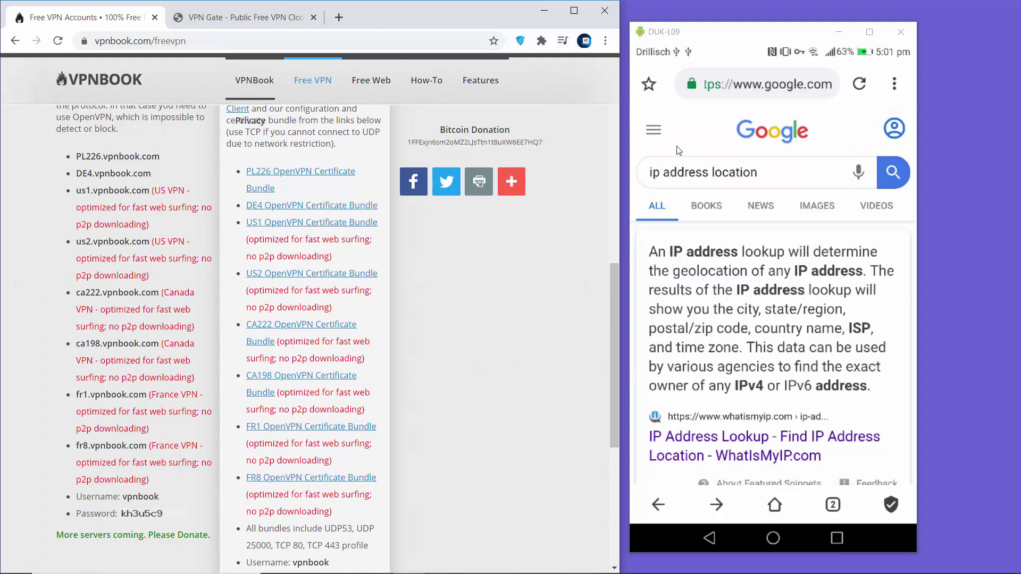
Step: Scroll the 'ip address location' results showing Manassas, Virginia via us1.vpnbook.com
{"action": "scroll", "coordinate": [679, 150], "scroll_direction": "down", "scroll_amount": 5}
{"action": "scroll", "coordinate": [679, 150], "scroll_direction": "down", "scroll_amount": 5}
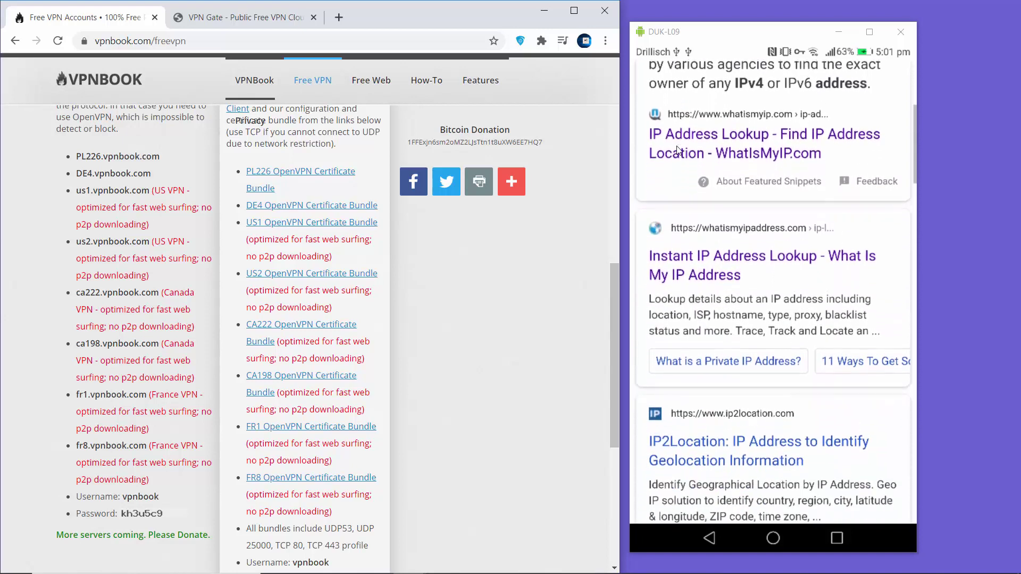
{"action": "scroll", "coordinate": [678, 150], "scroll_direction": "down", "scroll_amount": 3}
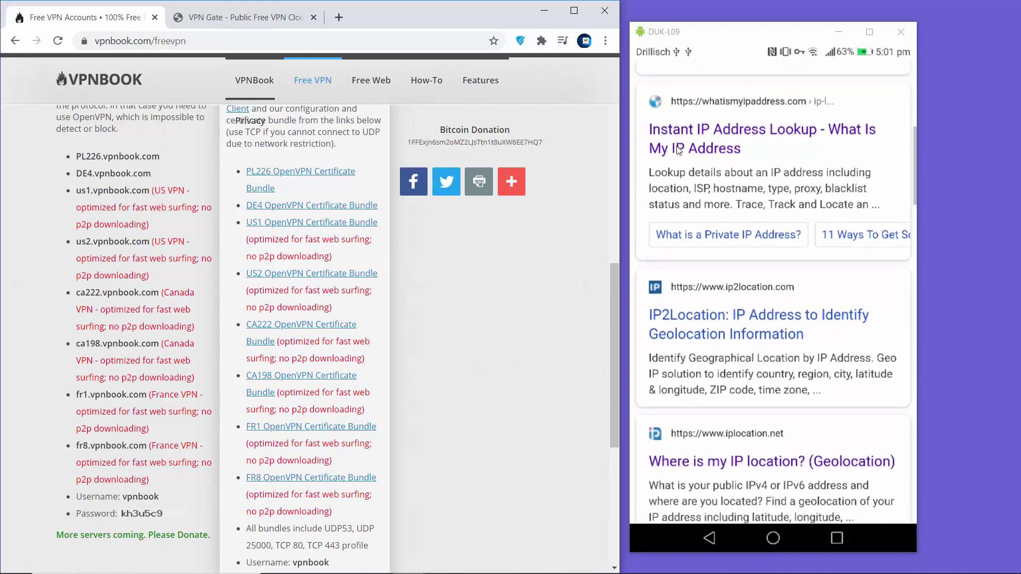
{"action": "scroll", "coordinate": [679, 151], "scroll_direction": "down", "scroll_amount": 1}
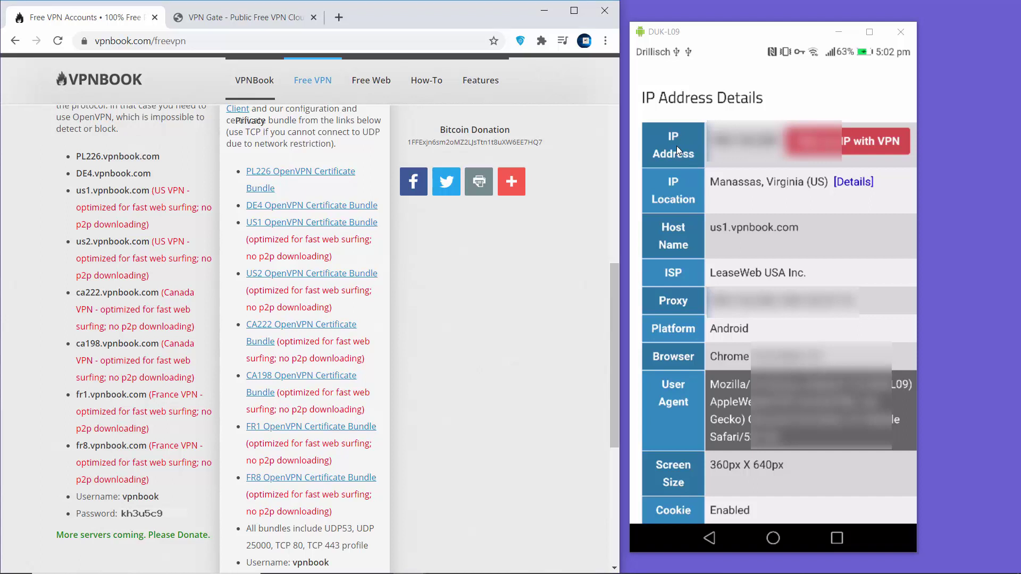
{"action": "left_click_drag", "start_coordinate": [676, 145], "coordinate": [688, 151]}
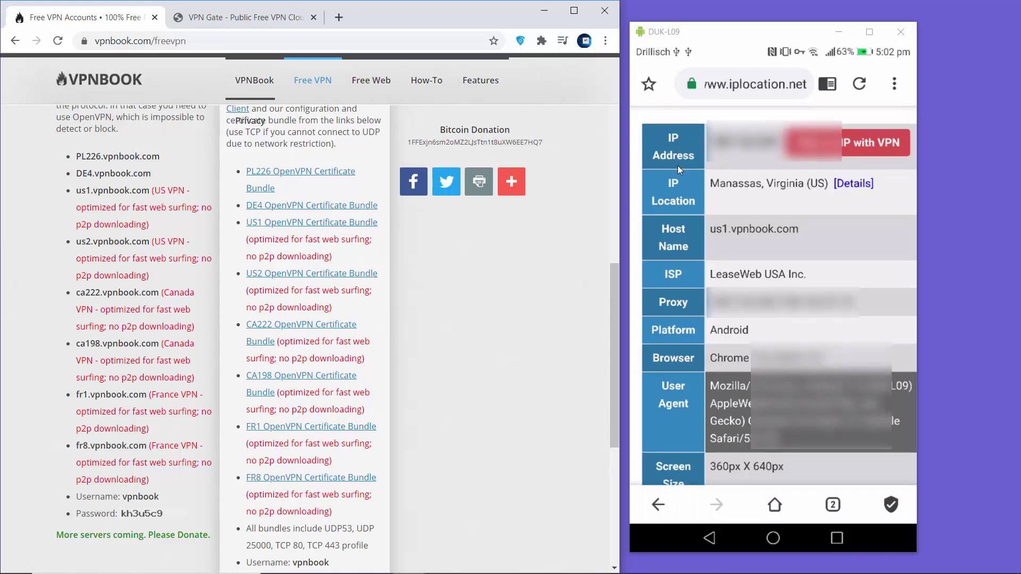
{"action": "left_click", "coordinate": [264, 21]}
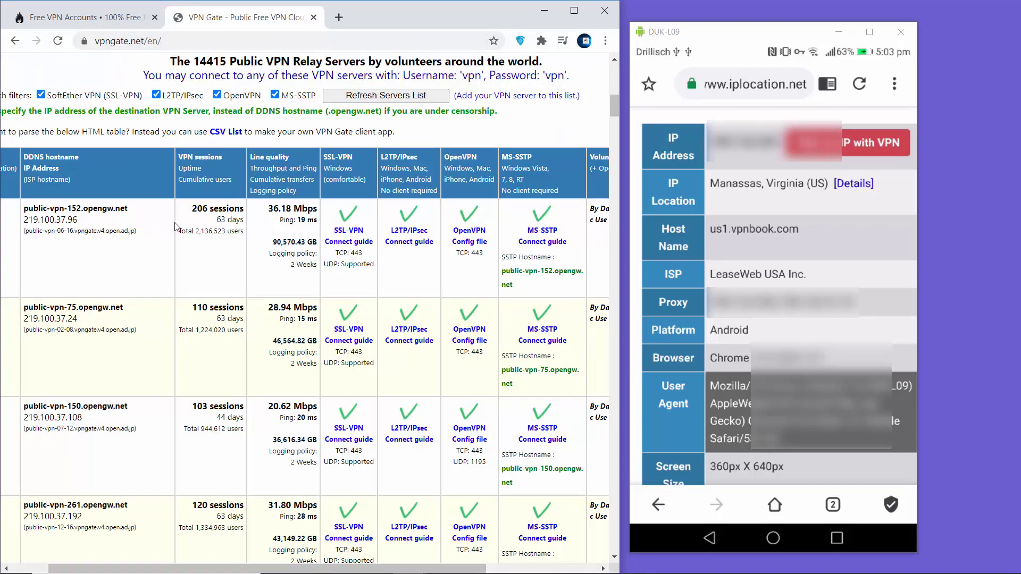
Step: Select the public-vpn-152.opengw.net hostname and the shared username and password values
{"action": "left_click_drag", "start_coordinate": [24, 209], "coordinate": [125, 210]}
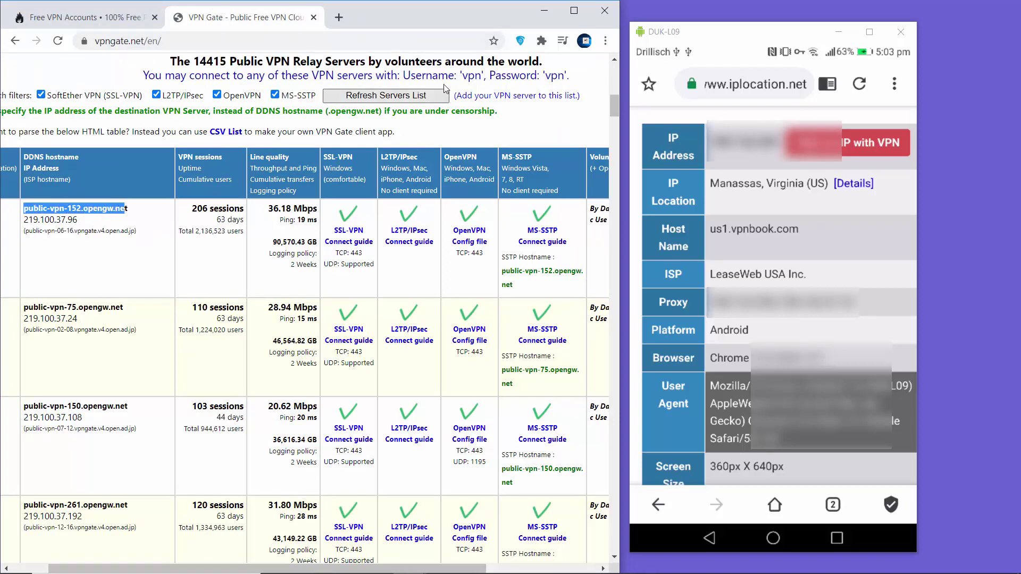
{"action": "double_click", "coordinate": [471, 75]}
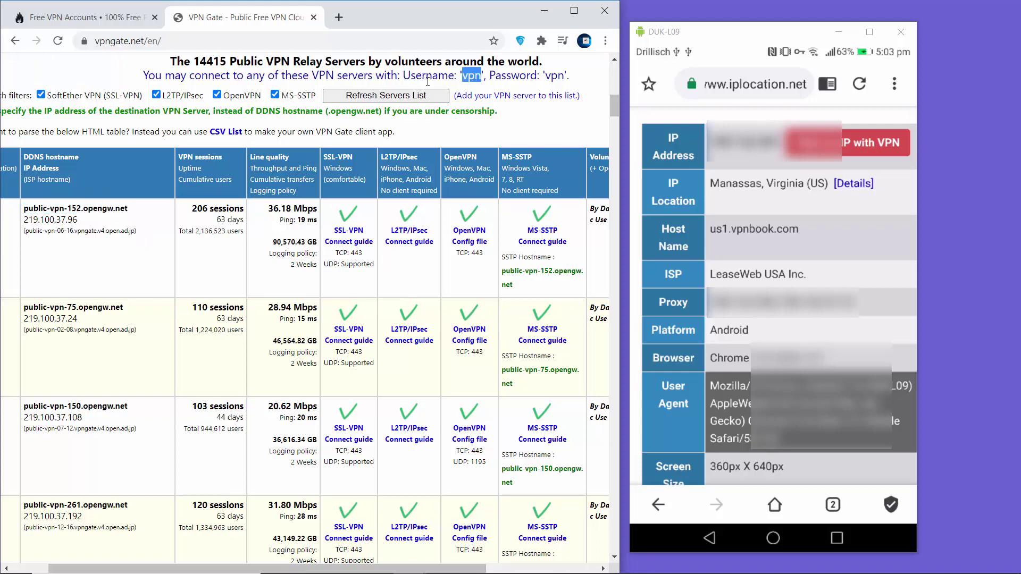
{"action": "double_click", "coordinate": [553, 75]}
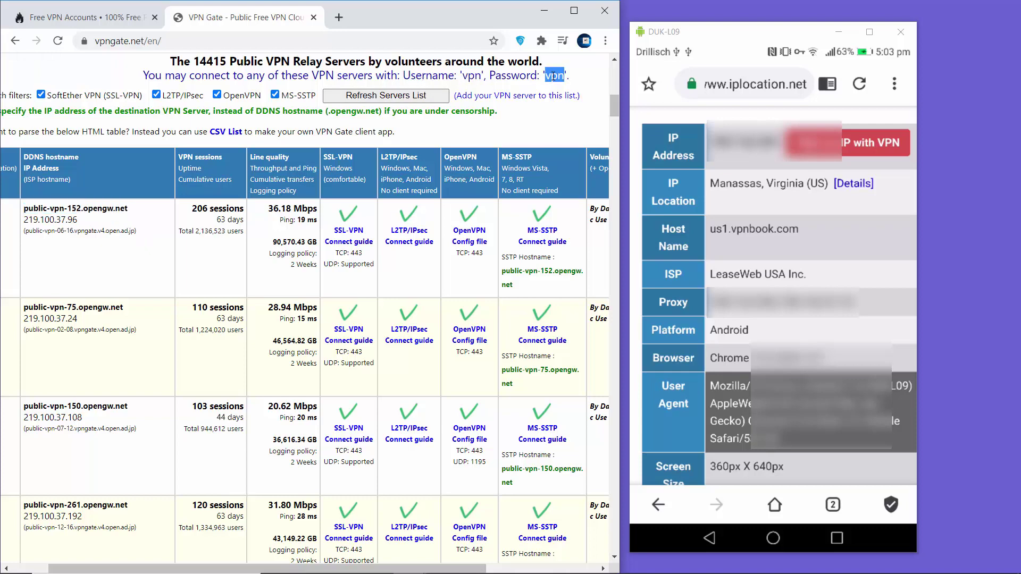